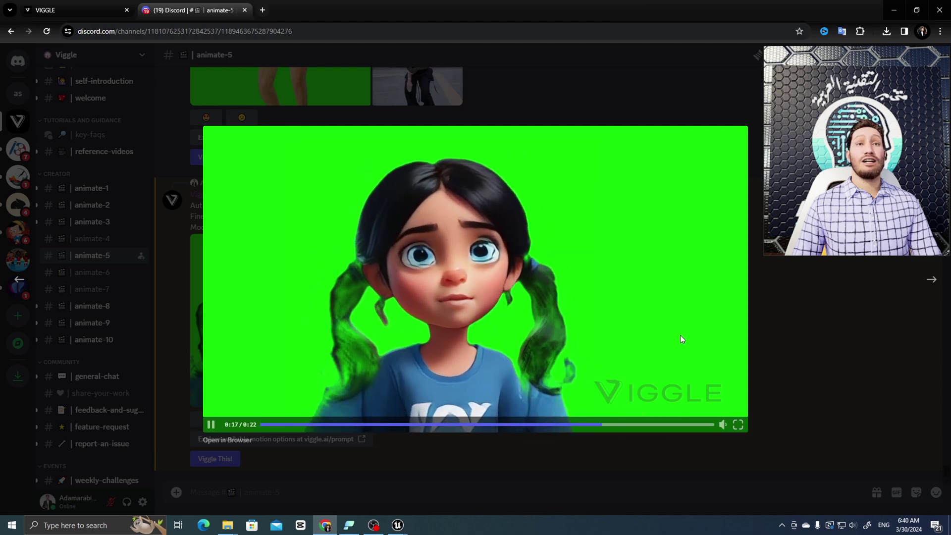
Close the open preview and play the cartoon girl's green-screen result in the animate-5 channel
{"action": "left_click", "coordinate": [832, 259]}
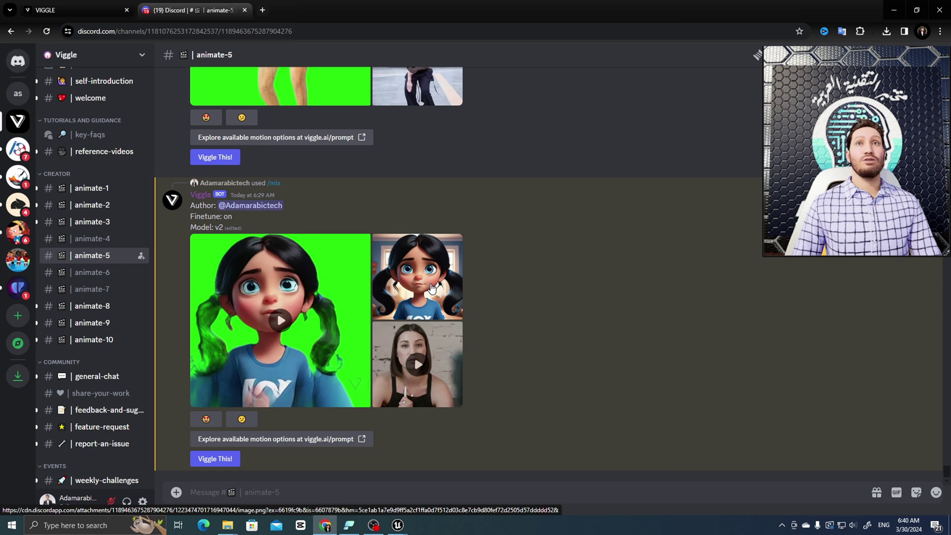
{"action": "left_click", "coordinate": [299, 323]}
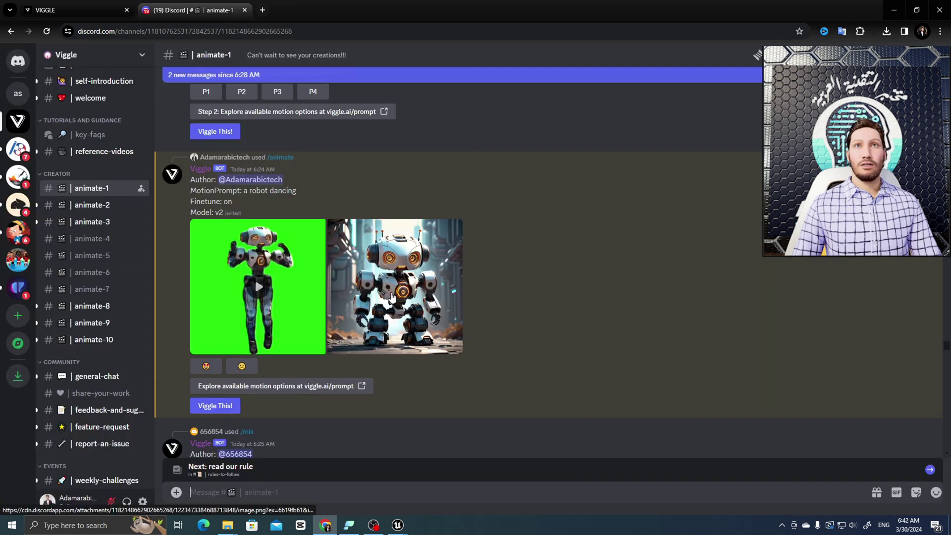
View the source robot image and play the "a robot dancing" result in the animate-1 channel
{"action": "left_click", "coordinate": [398, 296]}
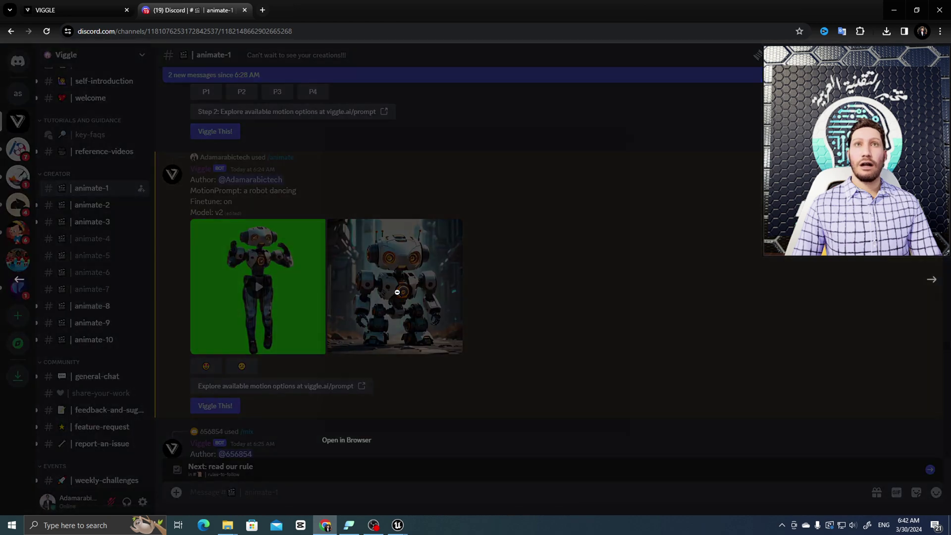
{"action": "left_click", "coordinate": [724, 206]}
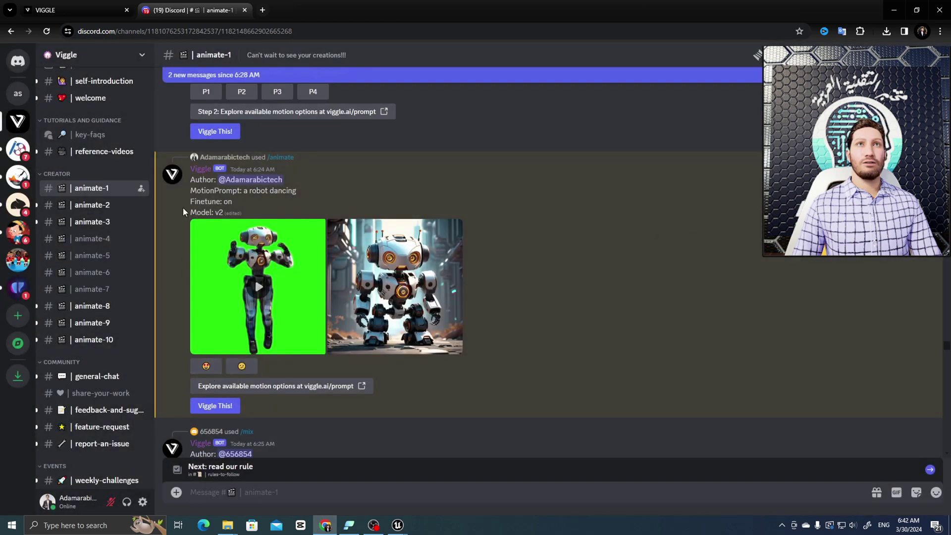
{"action": "left_click", "coordinate": [258, 296]}
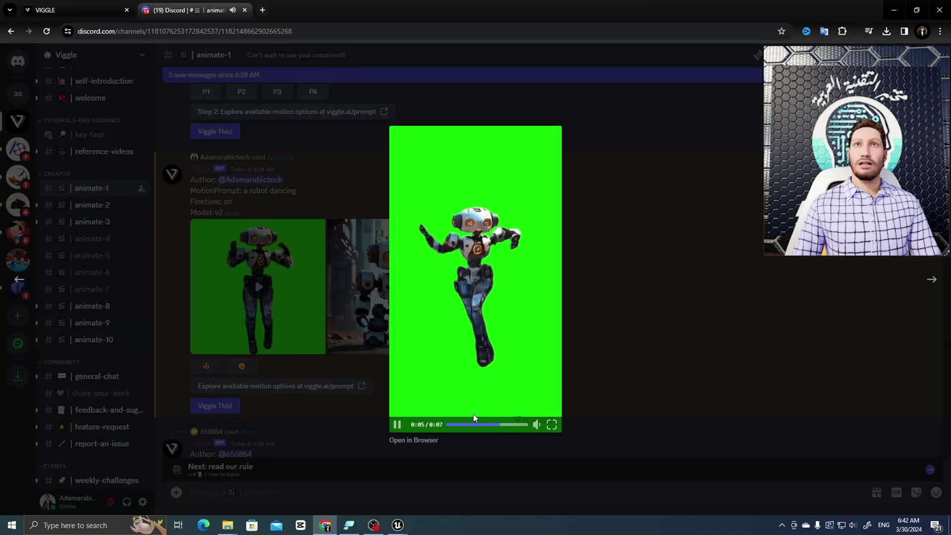
{"action": "left_click", "coordinate": [596, 303]}
{"action": "scroll", "coordinate": [409, 230], "scroll_direction": "up", "scroll_amount": 5}
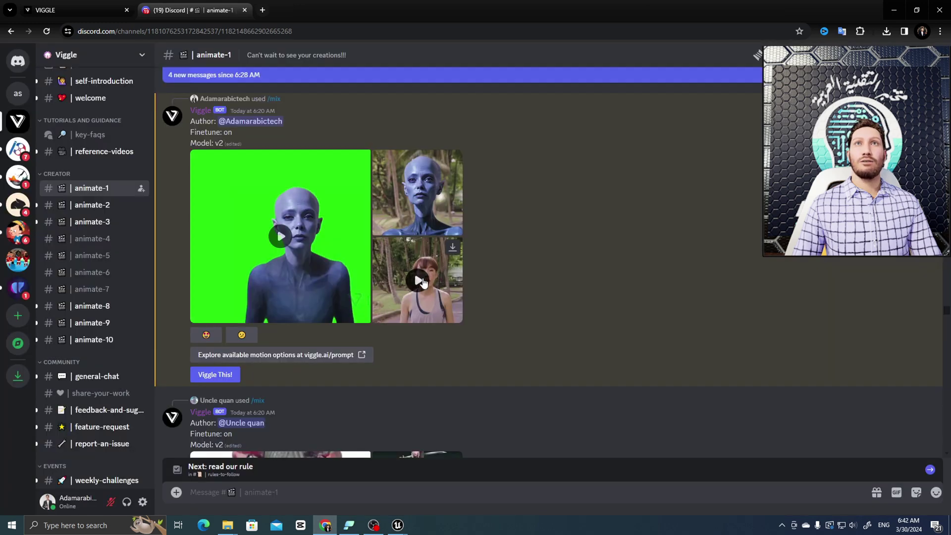
Review the blue bald character's source image, reference video and green-screen result in the earlier mix post
{"action": "left_click", "coordinate": [422, 198]}
{"action": "key", "text": "Escape"}
{"action": "left_click", "coordinate": [415, 276]}
{"action": "key", "text": "Escape"}
{"action": "left_click", "coordinate": [272, 236]}
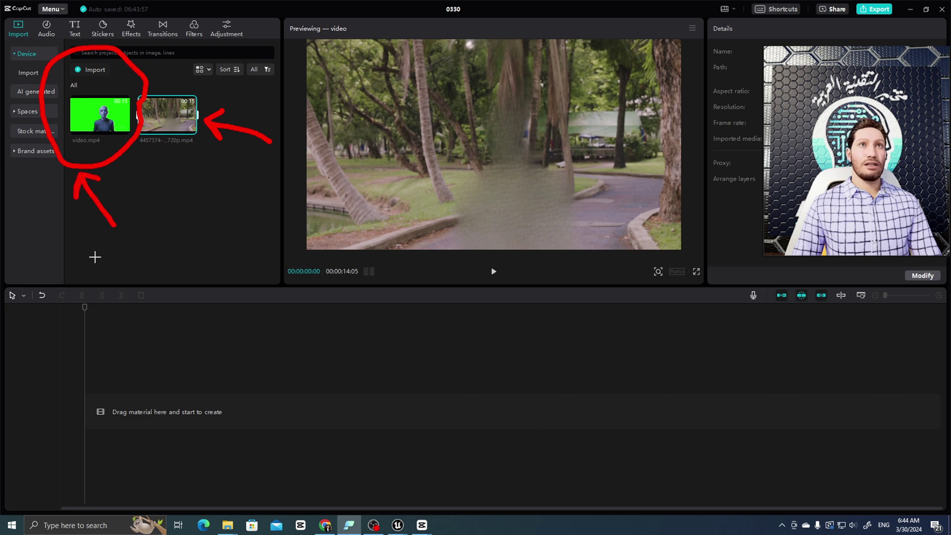
{"action": "left_click_drag", "start_coordinate": [96, 258], "coordinate": [179, 223]}
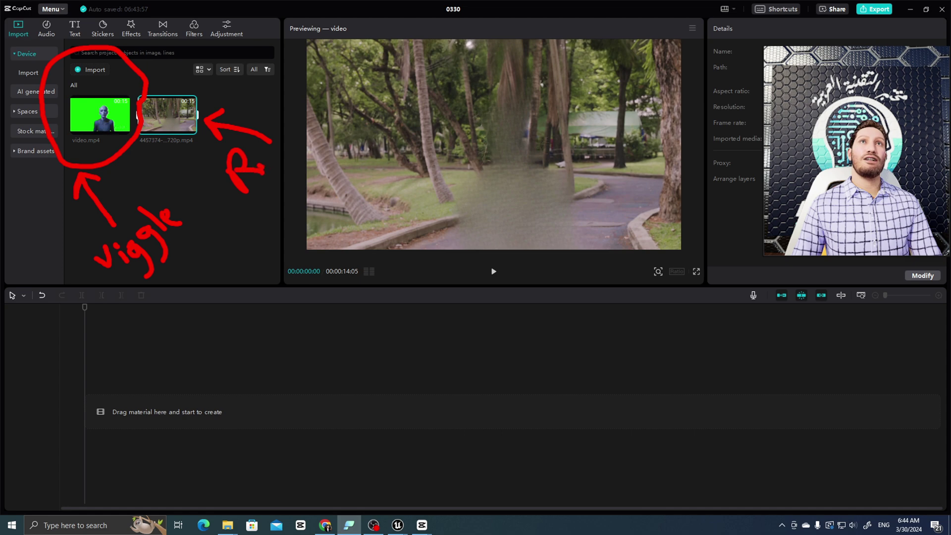
{"action": "left_click_drag", "start_coordinate": [341, 192], "coordinate": [402, 137]}
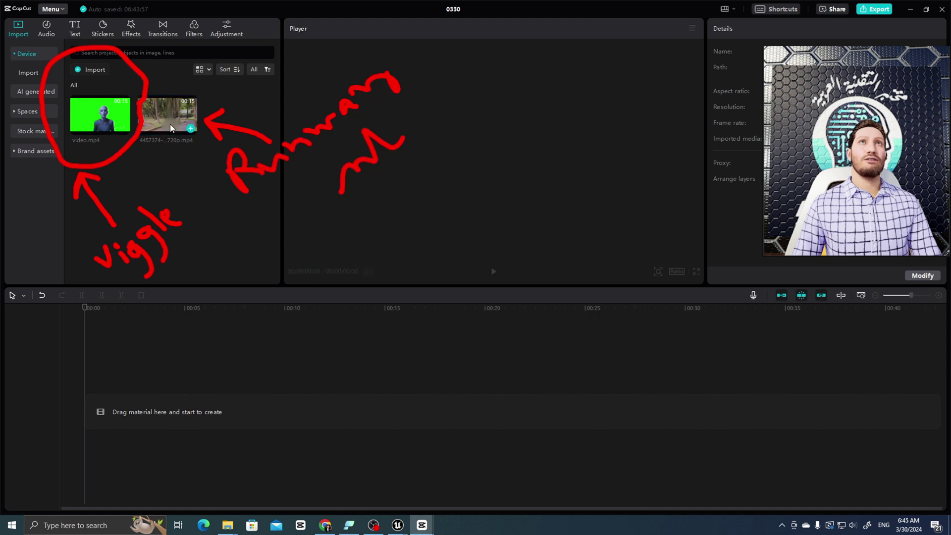
Place the 4457374-hd_1920_1080_25fps 720p.mp4 background clip at the timeline start and stack video.mp4 on a track above it
{"action": "left_click_drag", "start_coordinate": [149, 251], "coordinate": [90, 416]}
{"action": "left_click_drag", "start_coordinate": [100, 122], "coordinate": [86, 382]}
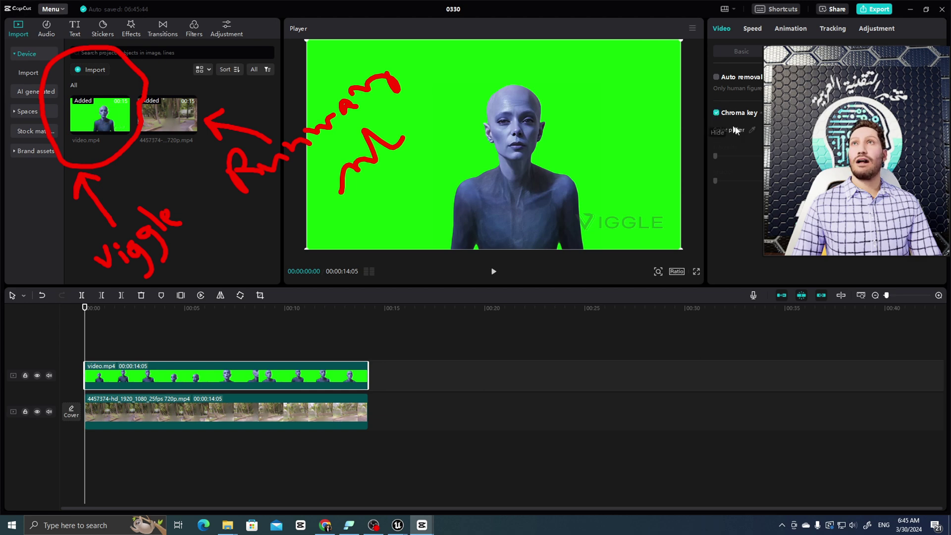
Remove the green background of video.mp4 with Chroma key by sampling the green and raising the intensity and shadow
{"action": "left_click", "coordinate": [752, 129]}
{"action": "left_click", "coordinate": [603, 105]}
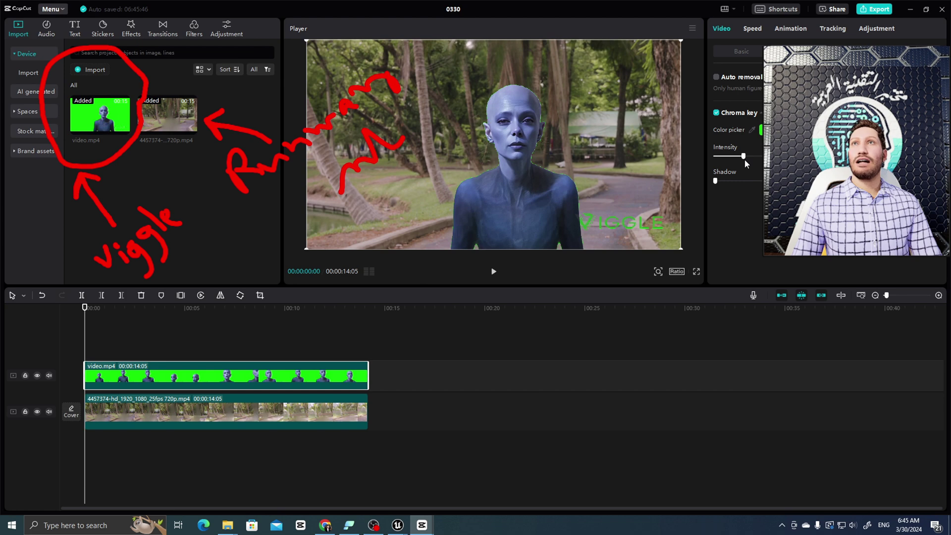
{"action": "left_click_drag", "start_coordinate": [716, 180], "coordinate": [758, 156]}
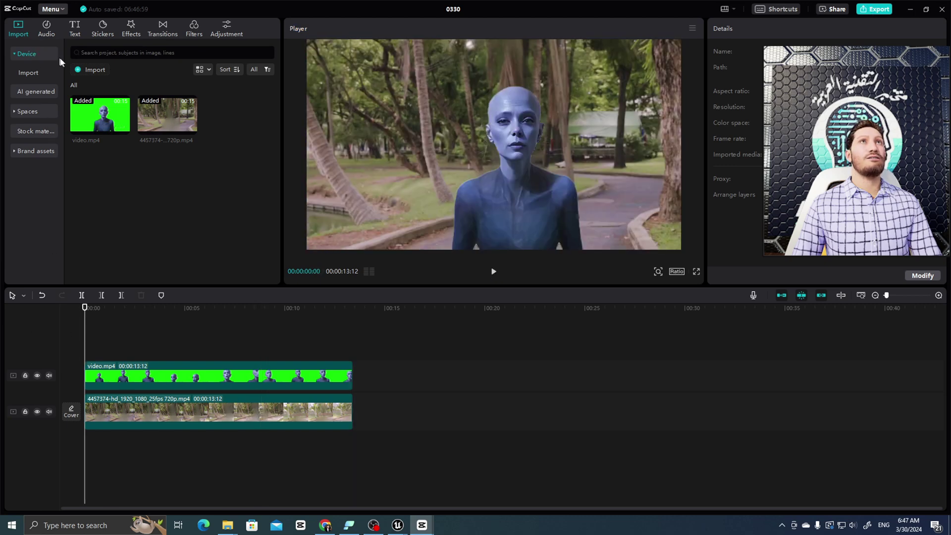
Import the music file A Valley Blast - Freedom Trail Studio.mp3 and the original clip 4457374-hd_1920_1080_25fps.mp4 into the project
{"action": "left_click", "coordinate": [78, 71]}
{"action": "left_click", "coordinate": [45, 56]}
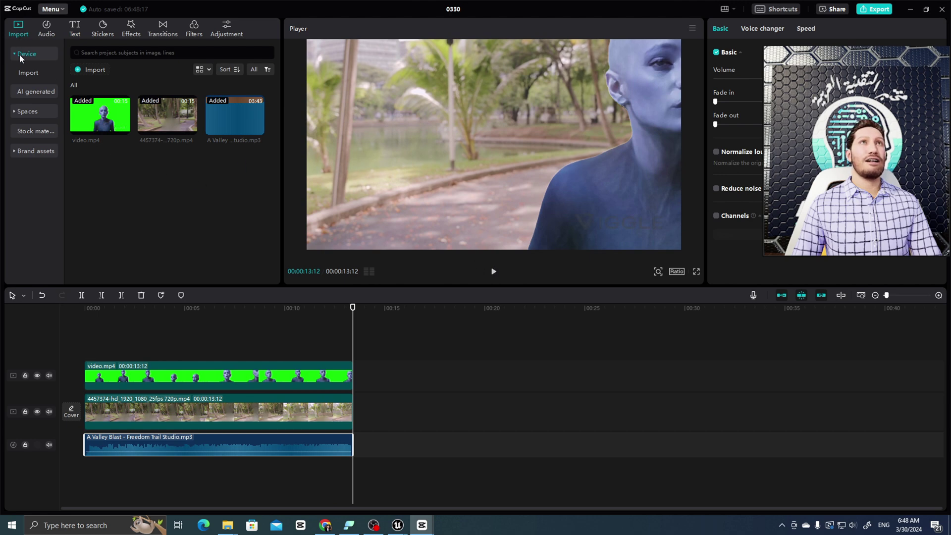
{"action": "left_click", "coordinate": [70, 71]}
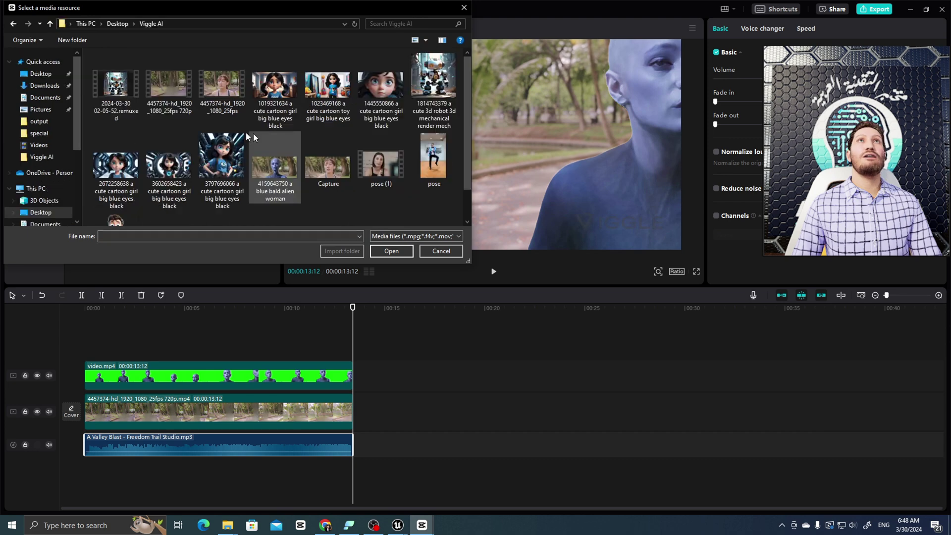
{"action": "left_click", "coordinate": [397, 252]}
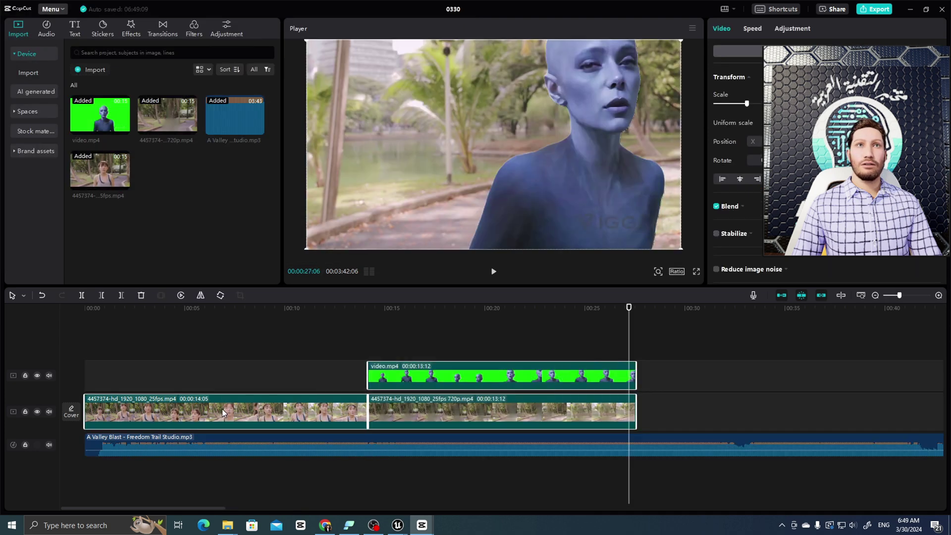
Open the speed settings for the selected timeline clips and play the combined sequence
{"action": "left_click", "coordinate": [752, 29]}
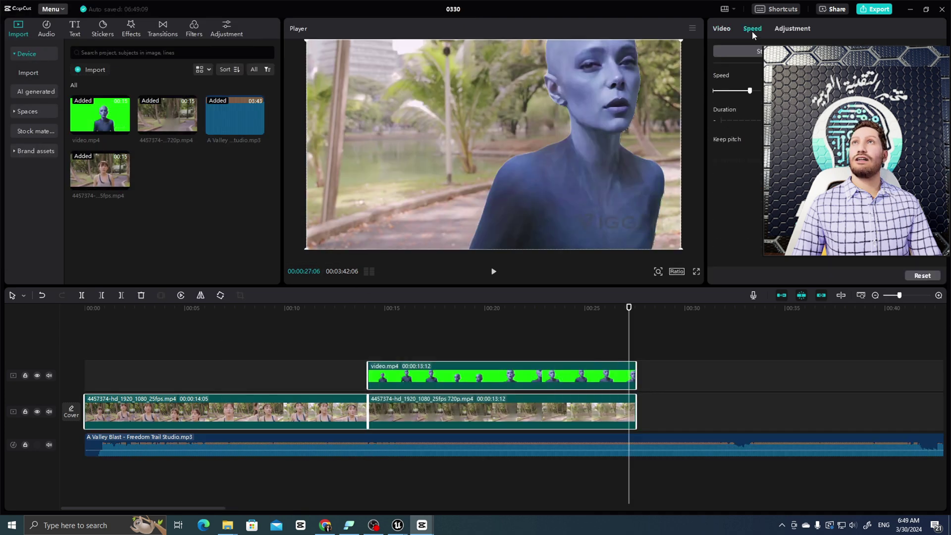
{"action": "left_click", "coordinate": [493, 272]}
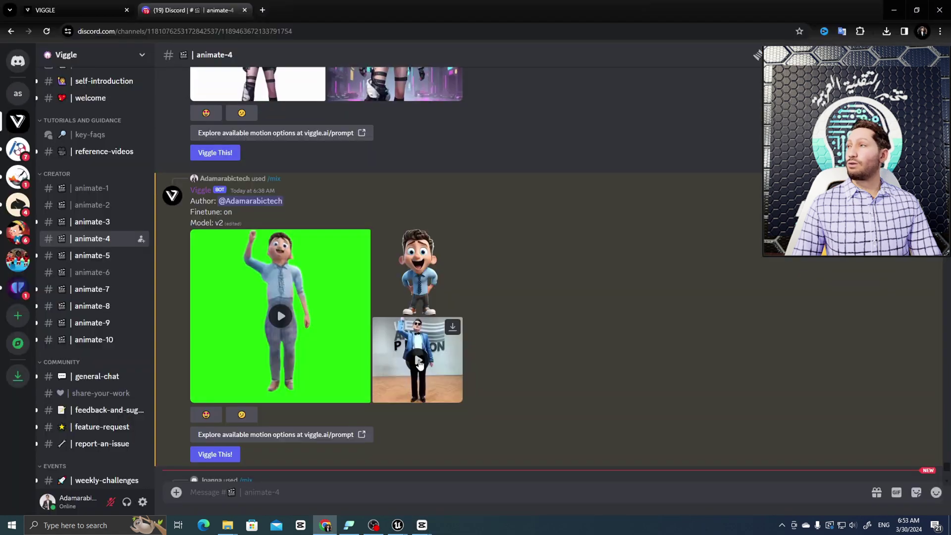
Switch to Discord and play the dancer reference video and the cartoon man's green-screen result in the animate-4 channel
{"action": "left_click", "coordinate": [418, 360]}
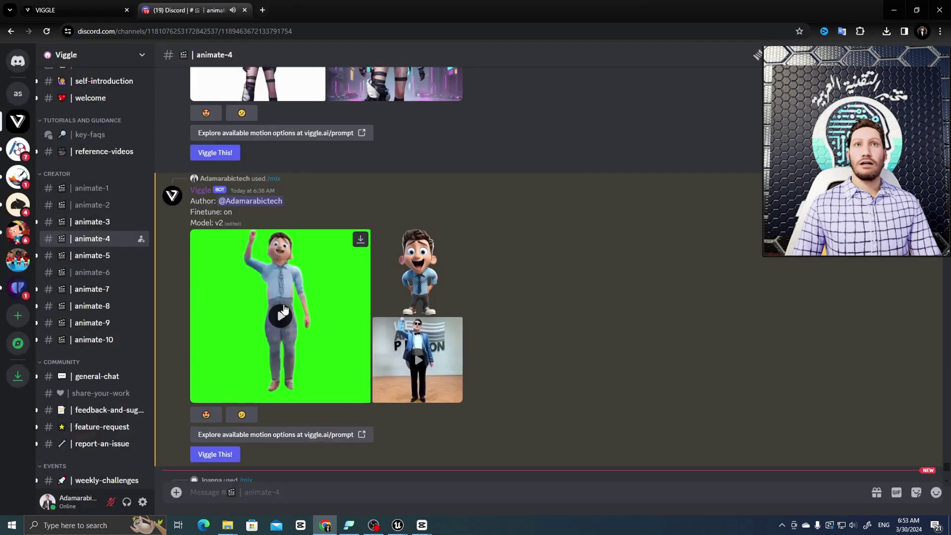
{"action": "left_click", "coordinate": [282, 315]}
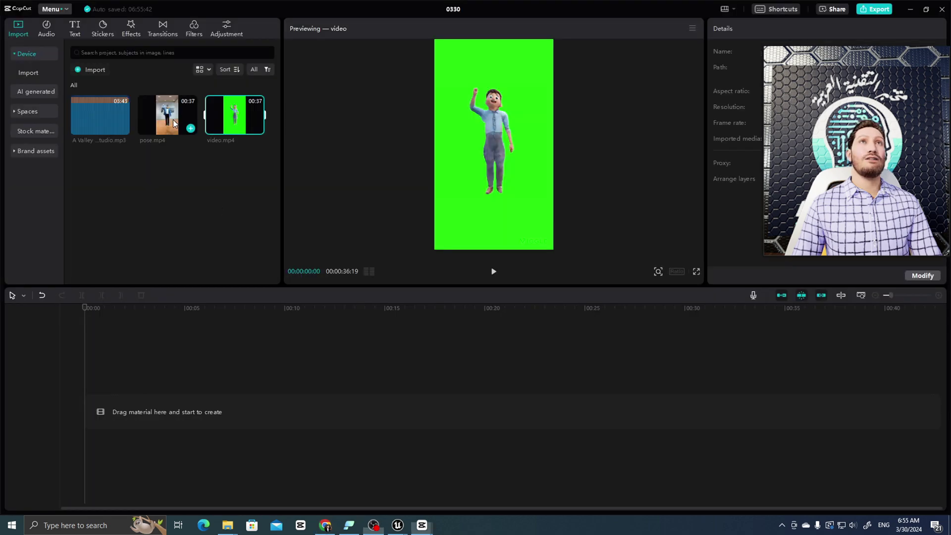
In CapCut, place pose.mp4 at the start of the empty timeline and stack video.mp4 on a track above it
{"action": "left_click_drag", "start_coordinate": [174, 123], "coordinate": [85, 420]}
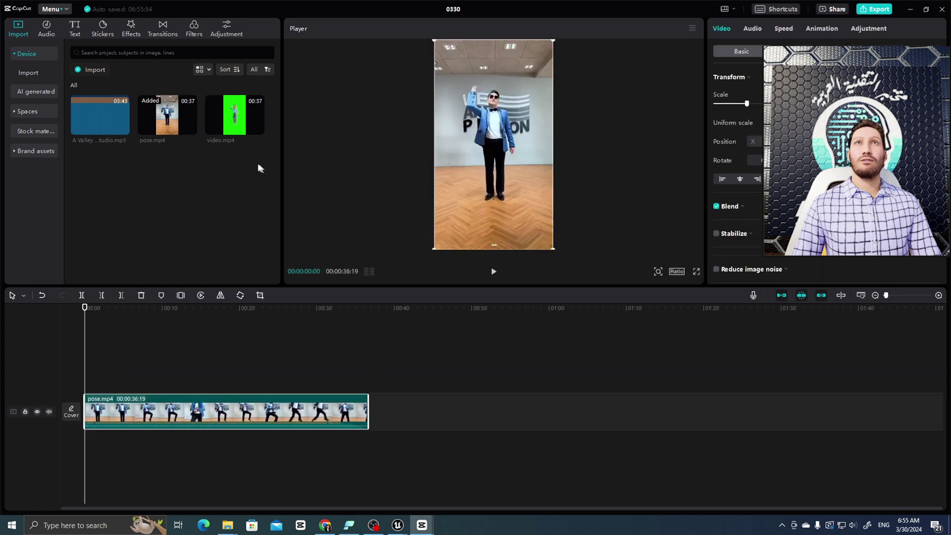
{"action": "left_click_drag", "start_coordinate": [235, 113], "coordinate": [88, 373]}
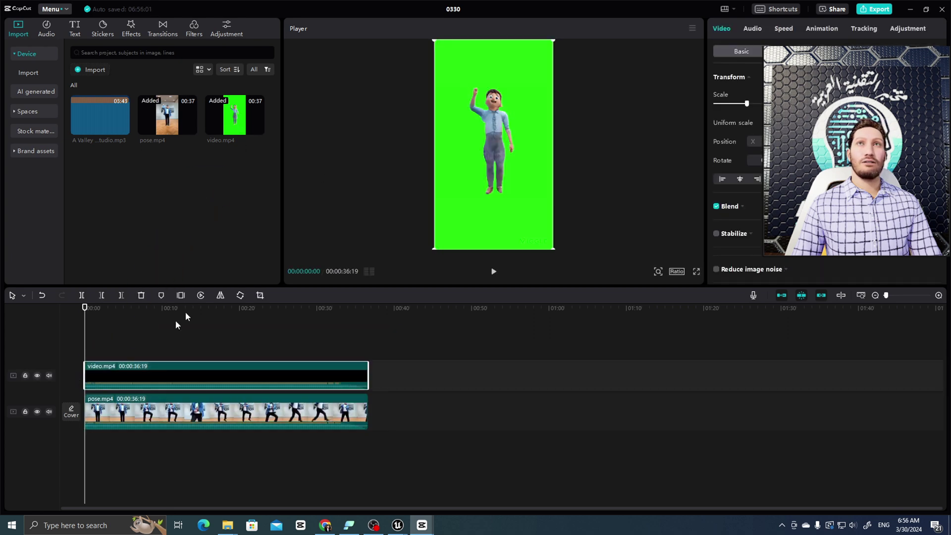
Move the green-screen cartoon man to the left of the dancer and remove his green background with Chroma key by raising the intensity
{"action": "mouse_move", "coordinate": [489, 158]}
{"action": "left_mouse_down"}
{"action": "mouse_move", "coordinate": [461, 170]}
{"action": "mouse_move", "coordinate": [482, 156]}
{"action": "left_mouse_up"}
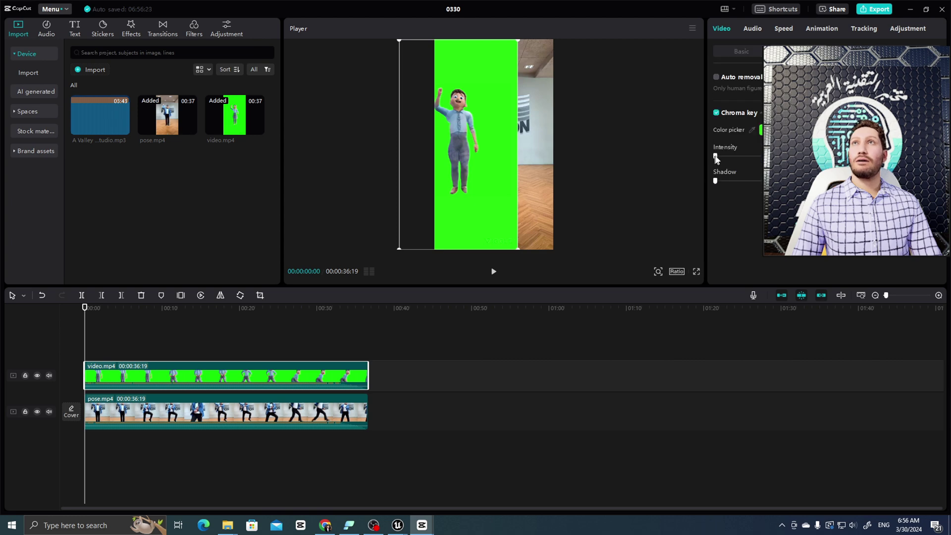
{"action": "left_click_drag", "start_coordinate": [715, 156], "coordinate": [762, 156]}
{"action": "left_click", "coordinate": [716, 76]}
{"action": "left_click", "coordinate": [625, 188]}
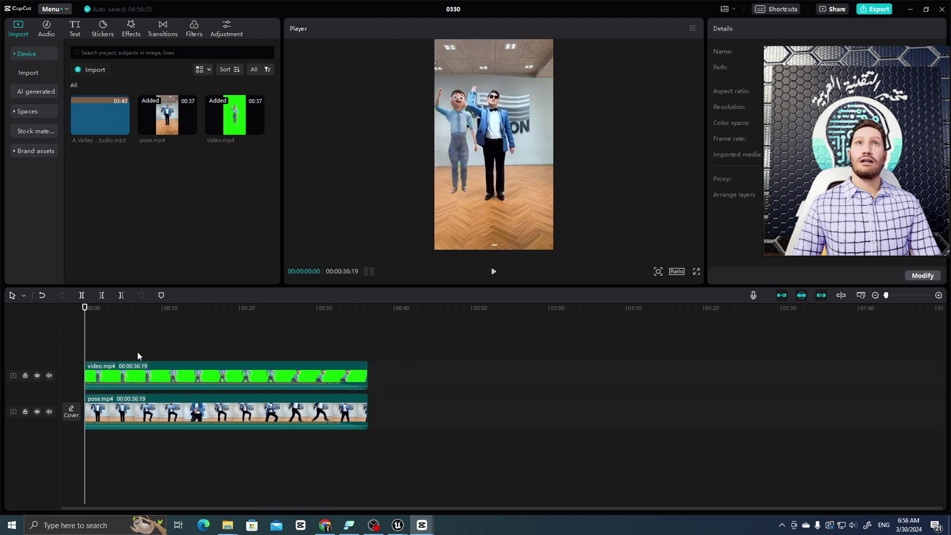